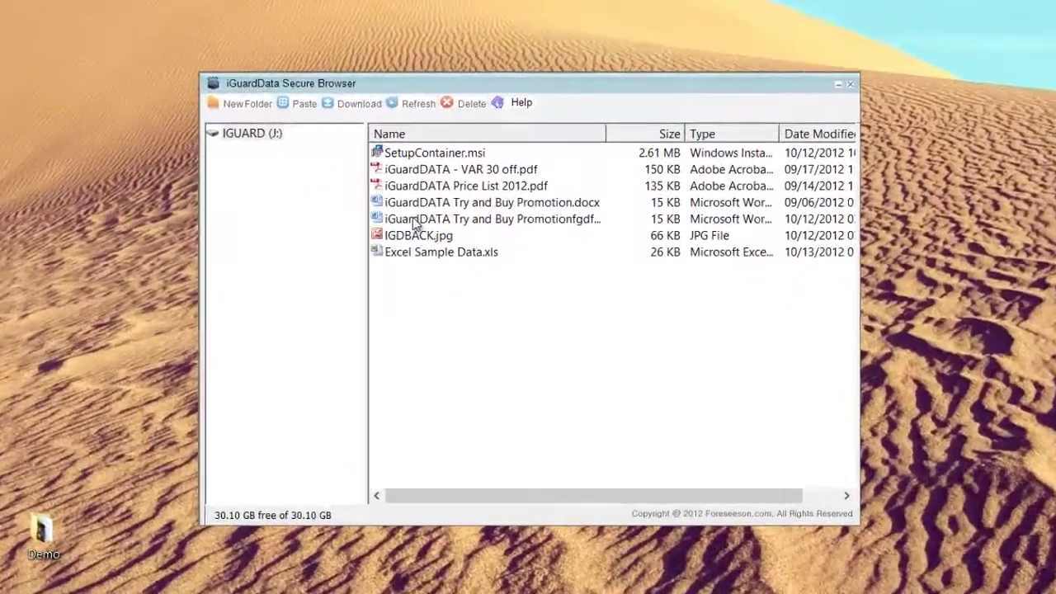
Rename the second Try and Buy Promotion document by inserting 'gh' into its file name
left_click(460, 257)
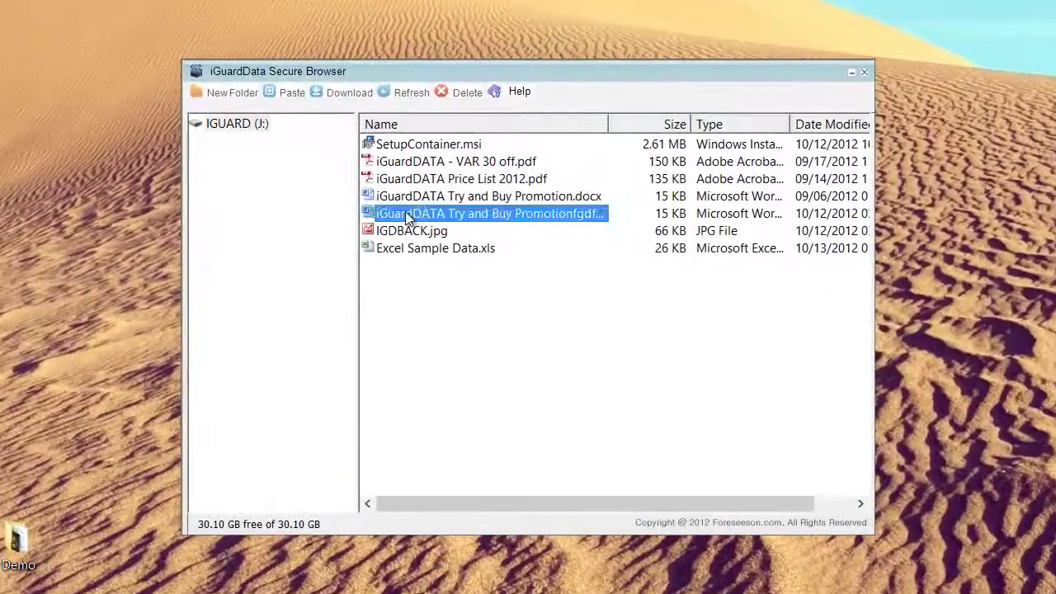
right_click(494, 214)
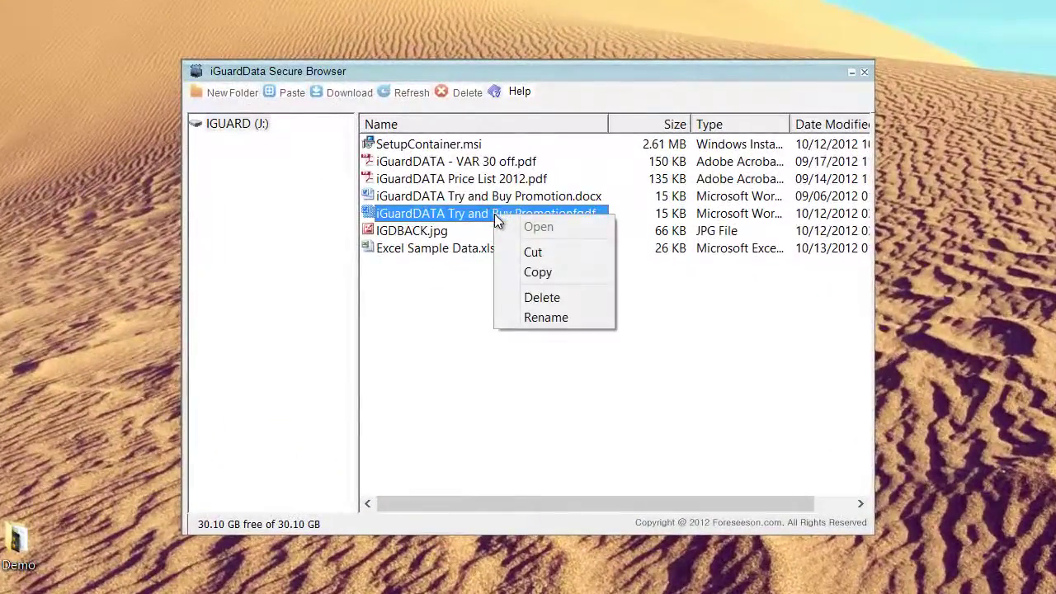
left_click(561, 314)
left_click(588, 214)
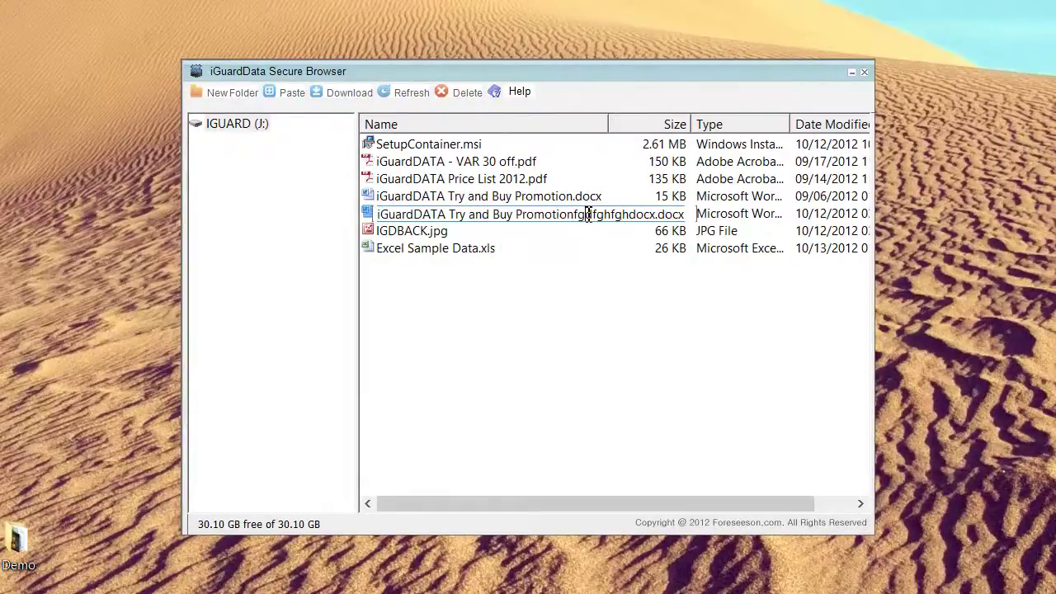
type("gh")
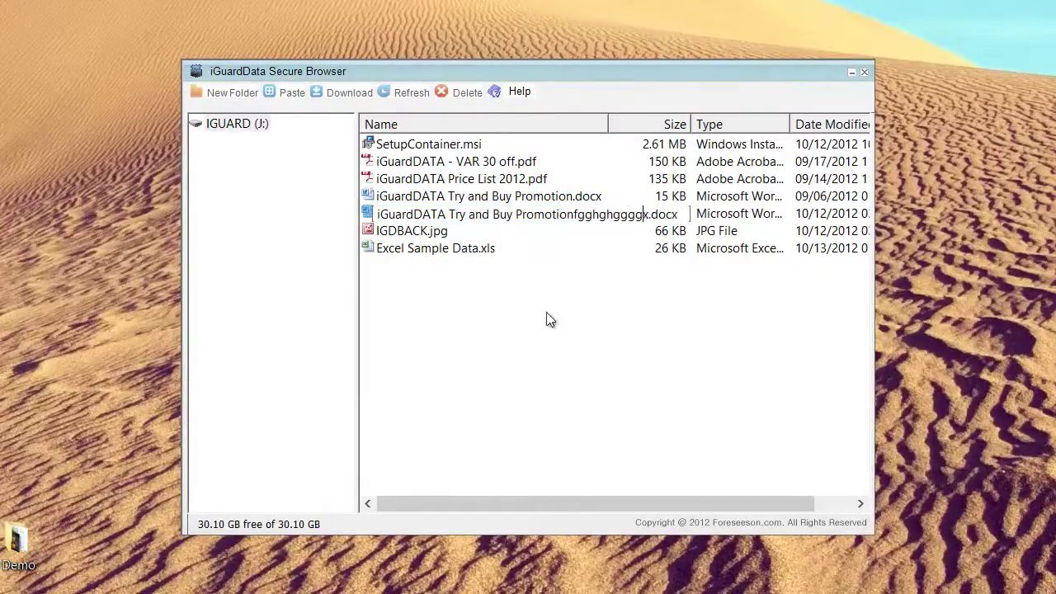
left_click(457, 253)
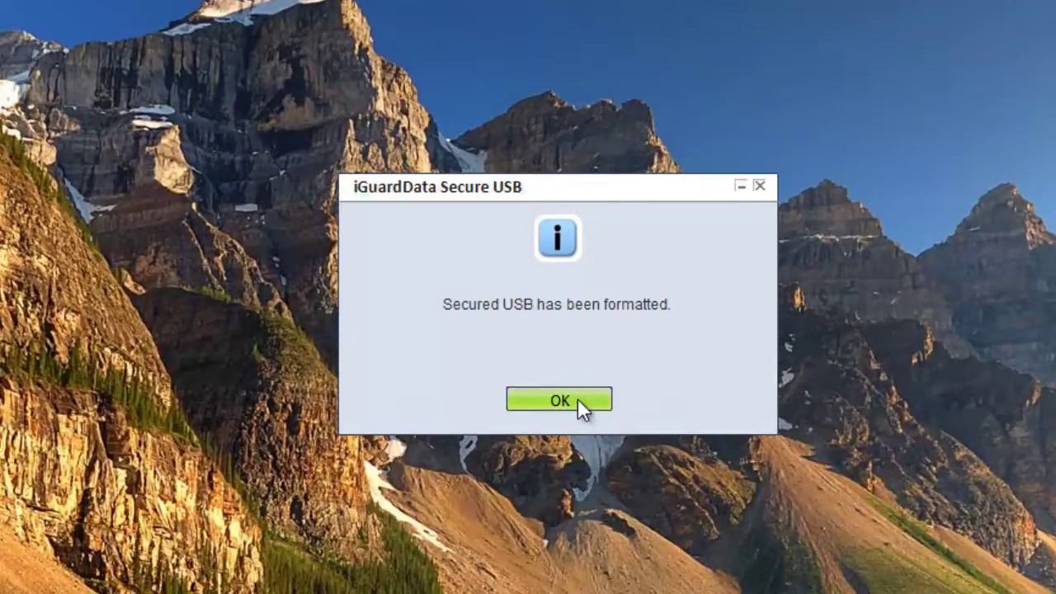
Dismiss the 'Secured USB has been formatted' notice and the following lost-device warning
left_click(577, 398)
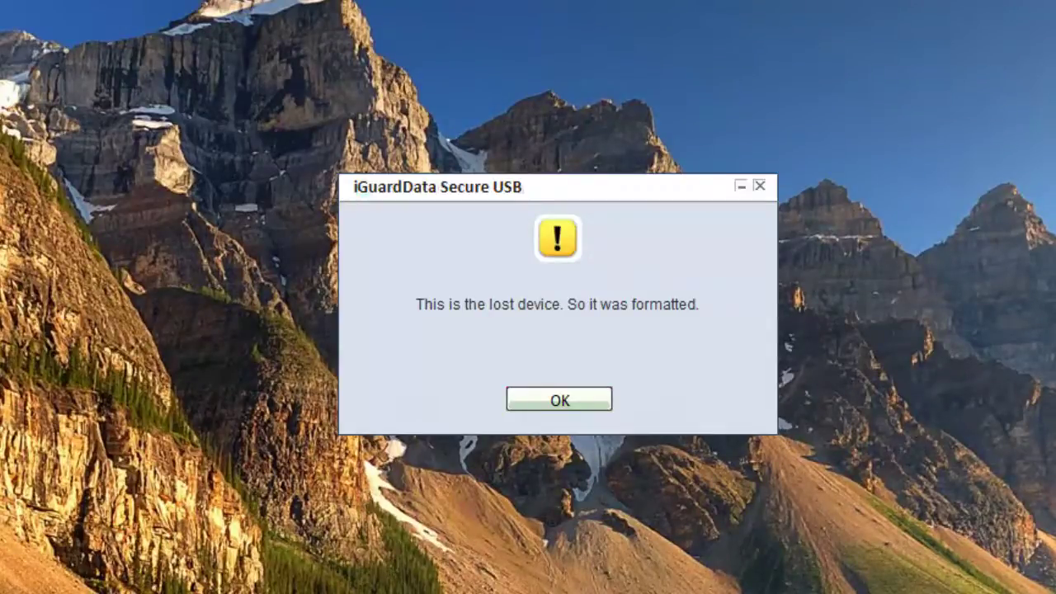
left_click(581, 399)
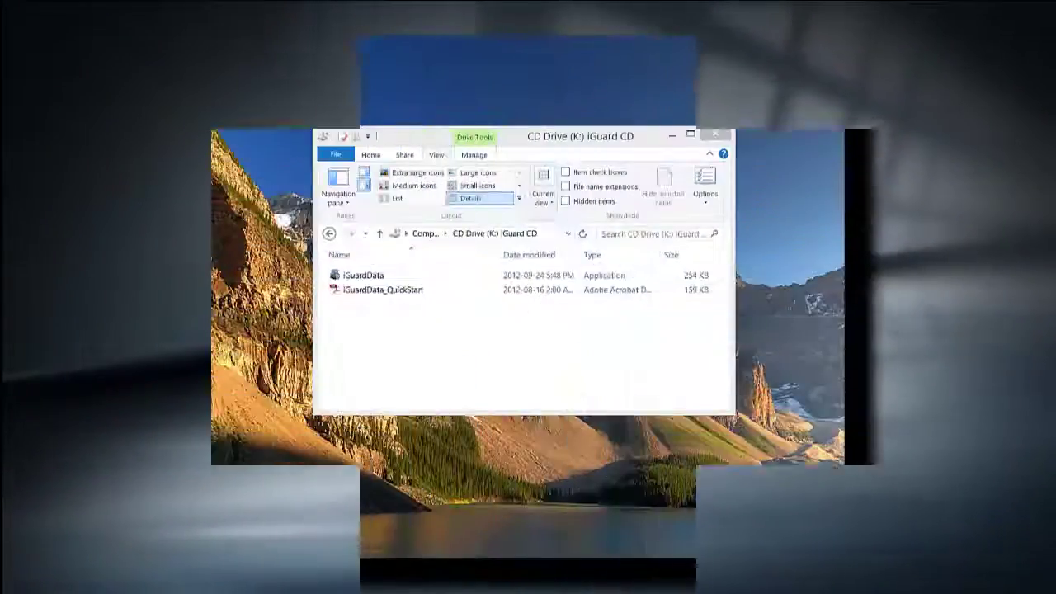
Launch iGuardData from CD Drive (K:), scroll to the end of the terms of use and accept them
left_click(355, 277)
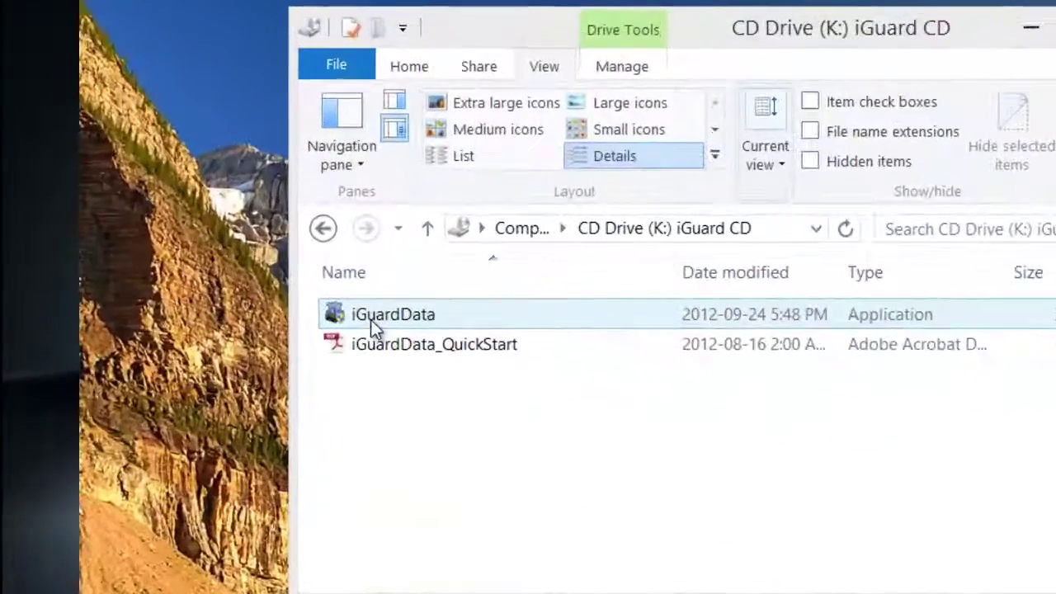
double_click(371, 319)
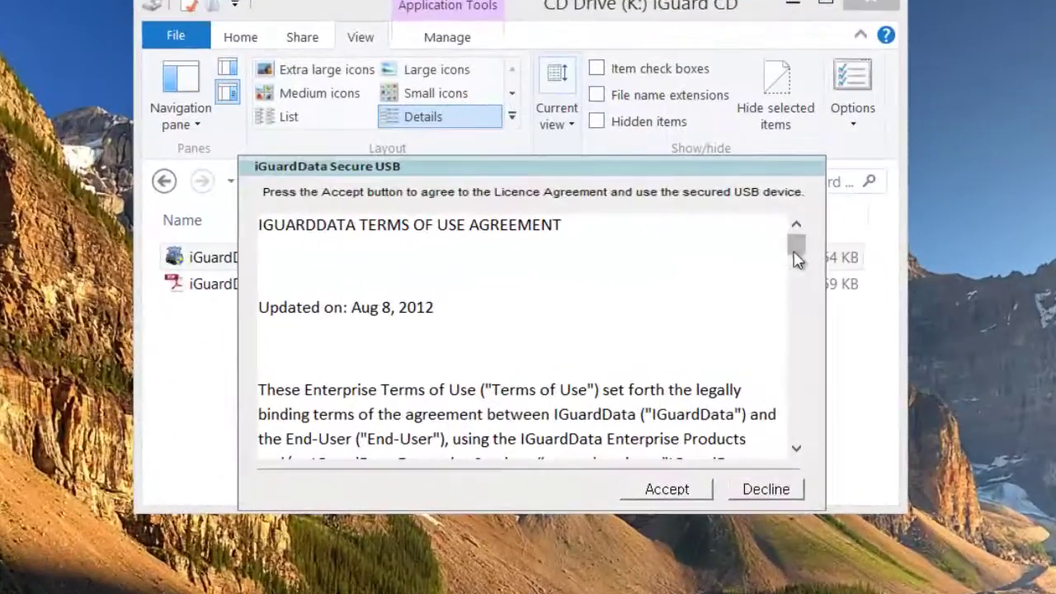
left_click_drag(795, 247, 810, 462)
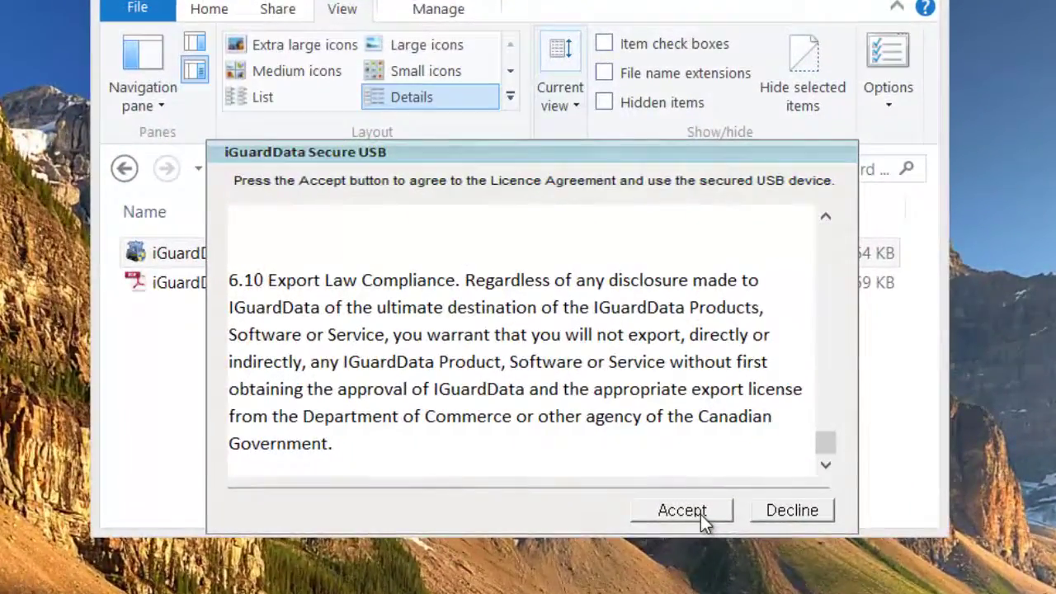
left_click(688, 495)
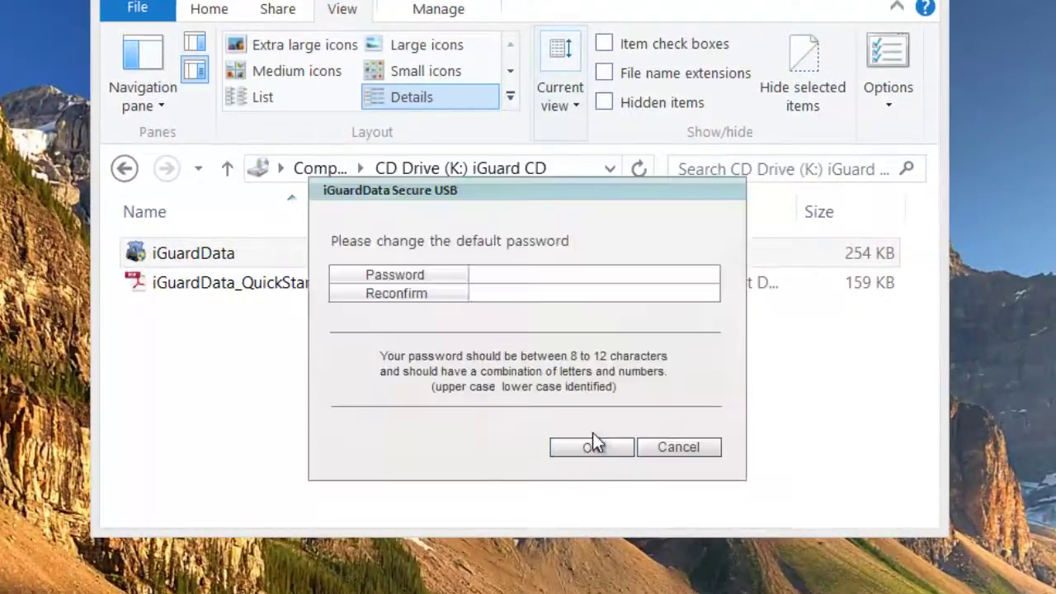
Replace the default device password with a new one and unlock the IGUARD (L:) drive using it
type("********")
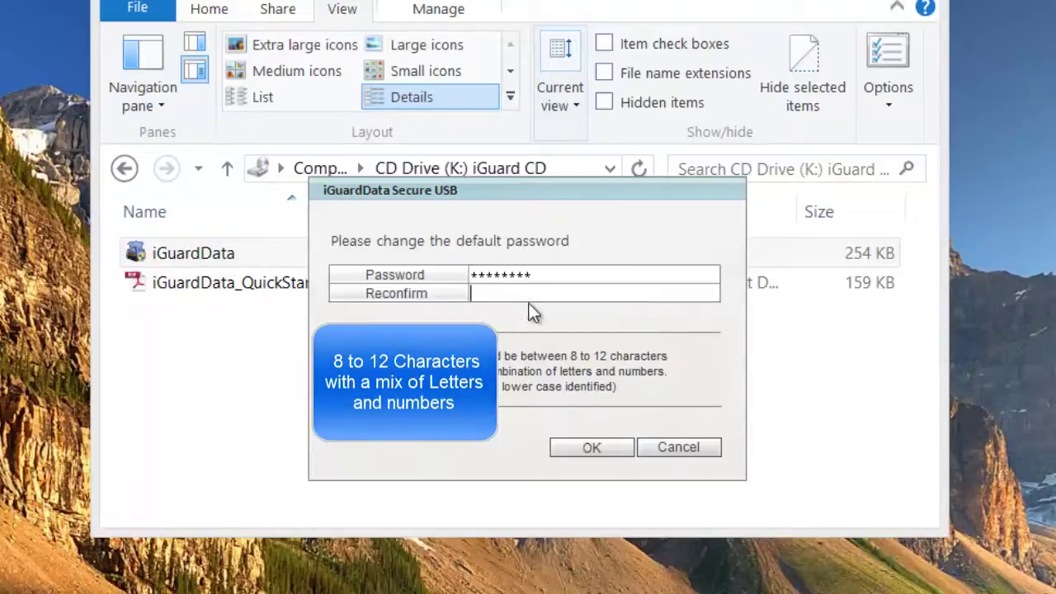
type("********")
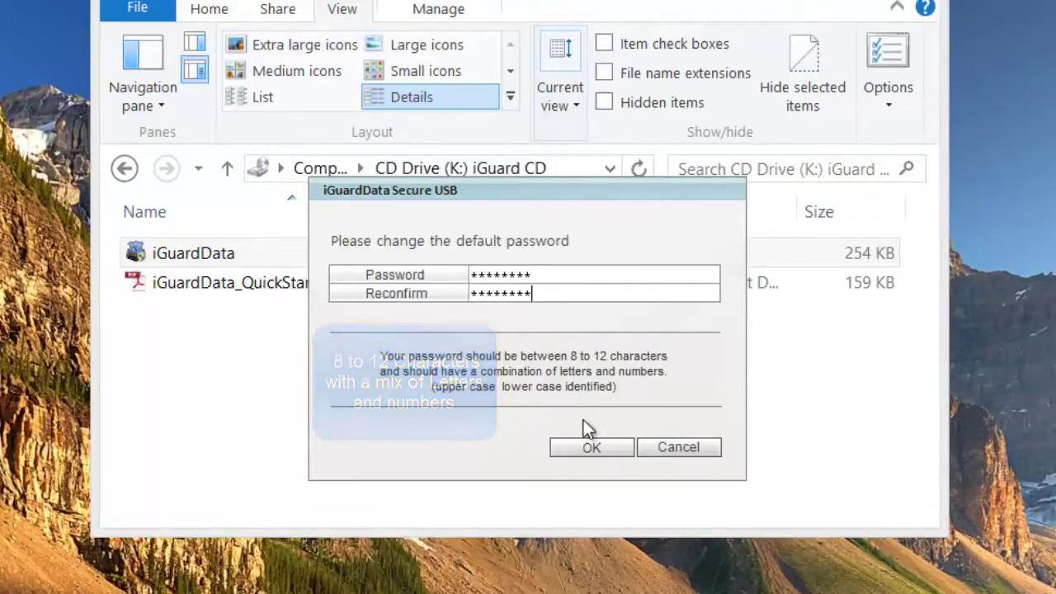
left_click(605, 446)
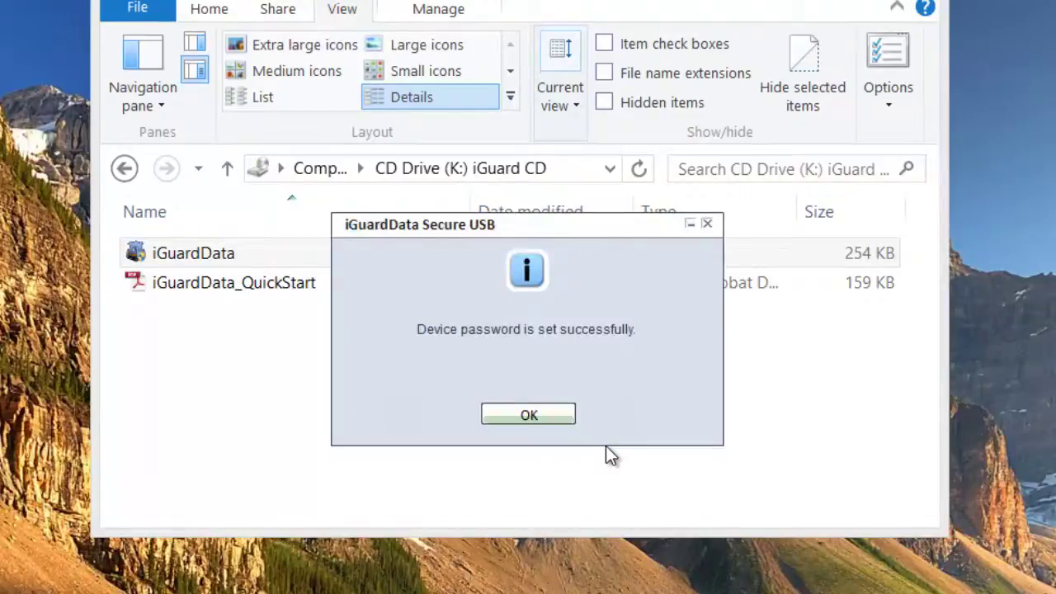
left_click(554, 415)
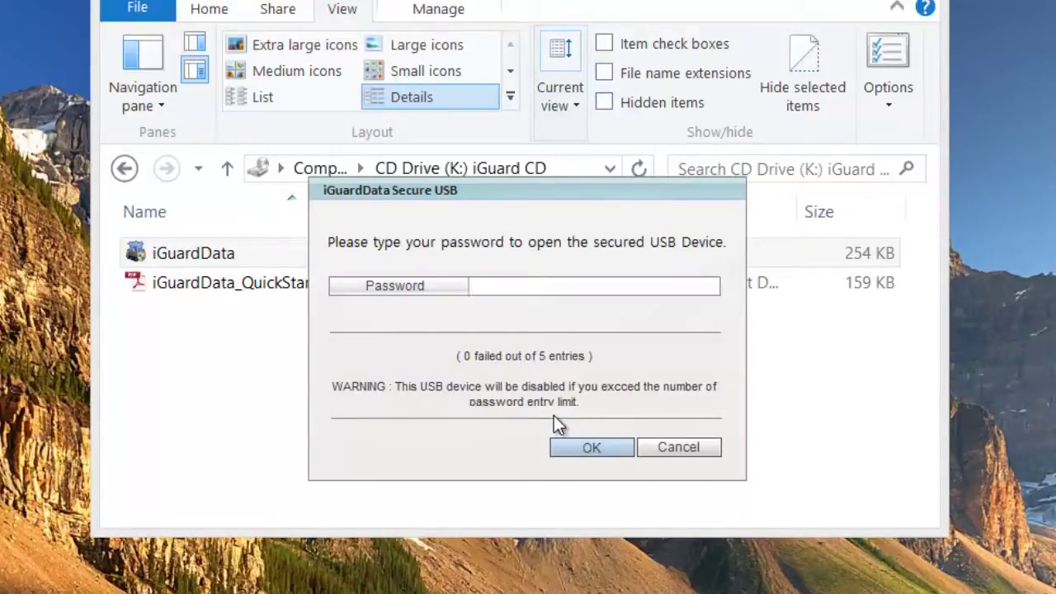
type("********")
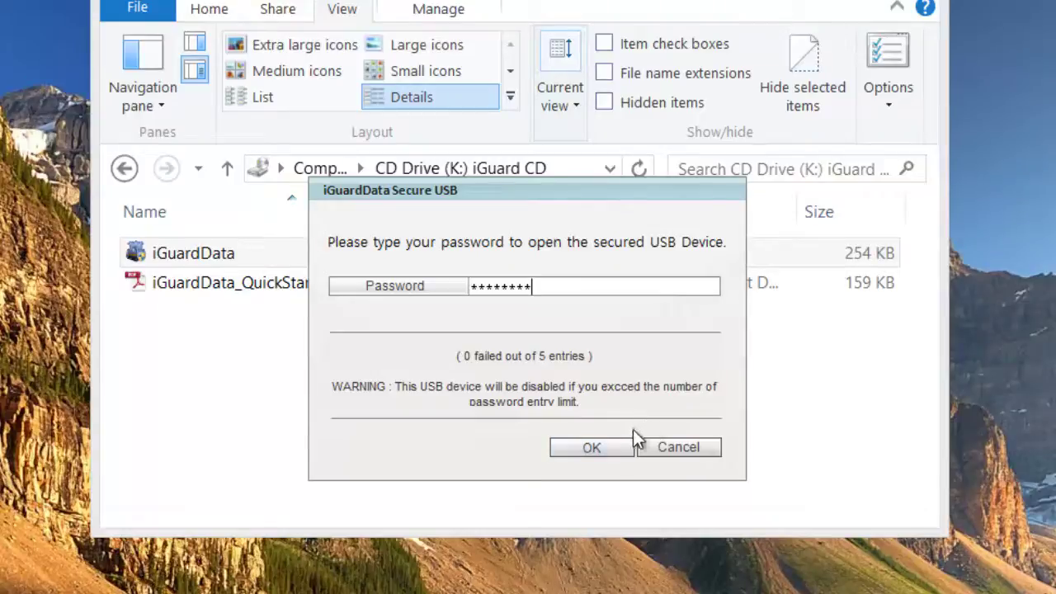
left_click(615, 448)
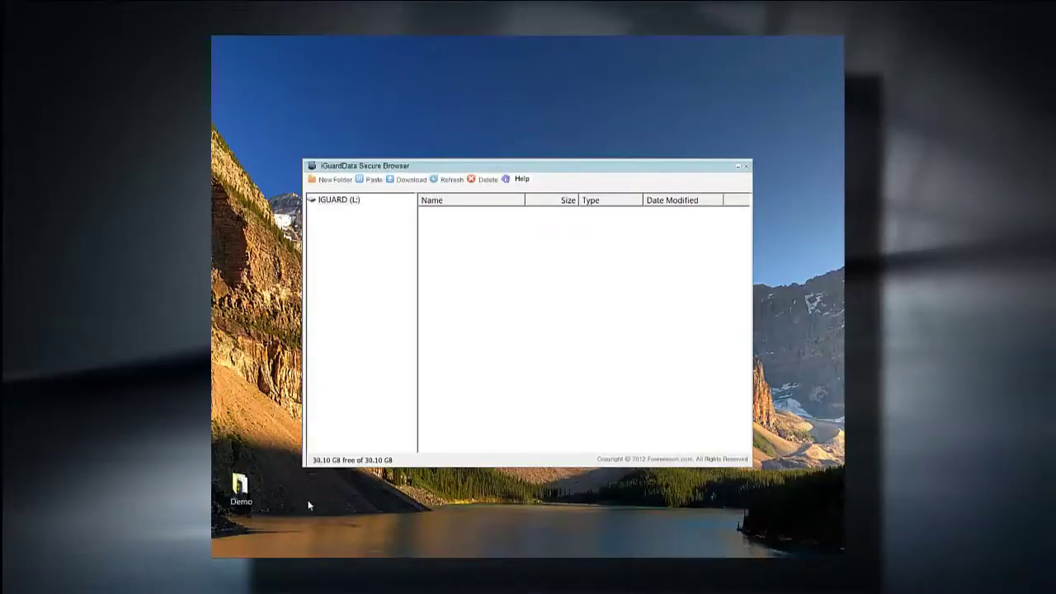
Copy all eight files from the Demo folder
double_click(243, 488)
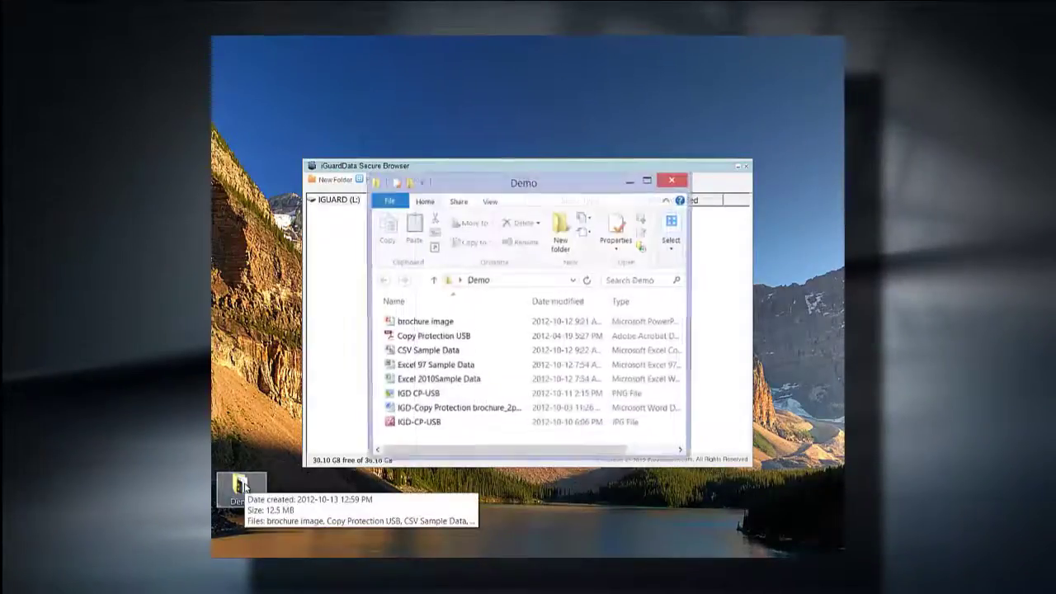
left_click_drag(493, 319, 393, 429)
right_click(412, 426)
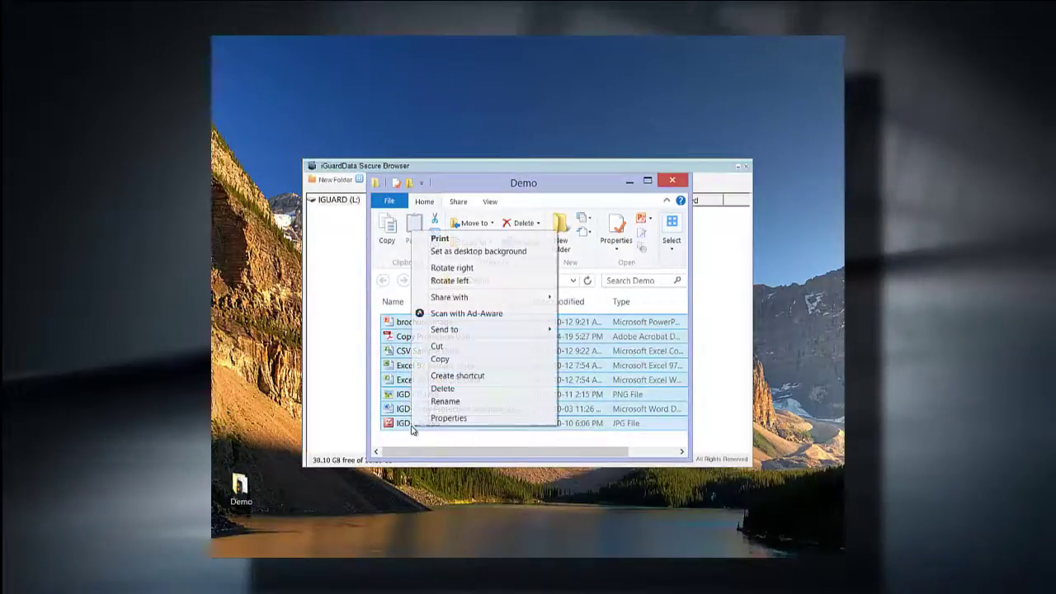
left_click(439, 361)
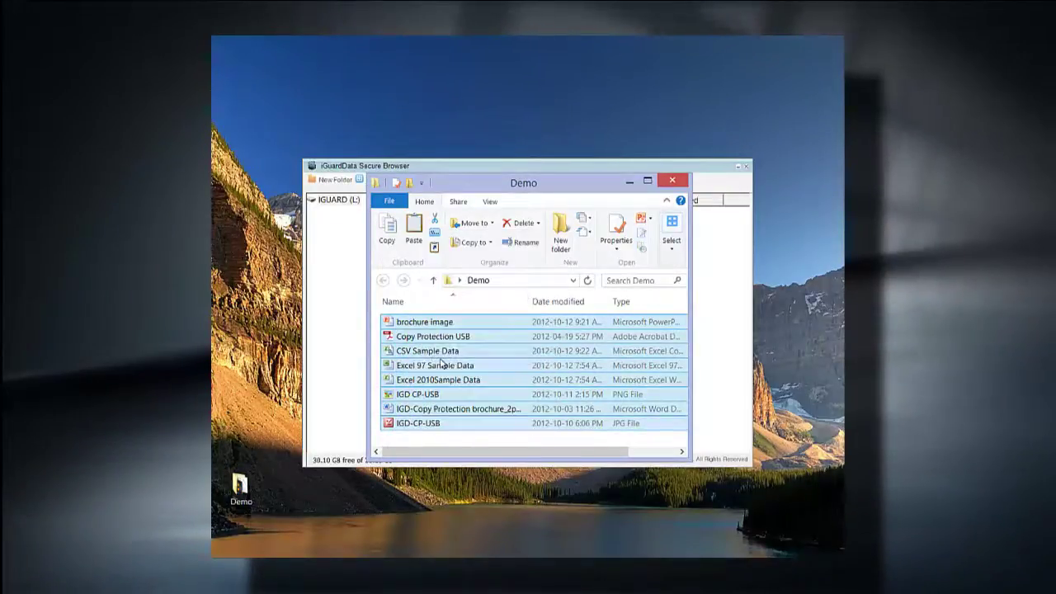
Paste the eight files onto the IGUARD drive and open CSV Sample Data.csv in Excel
left_click(718, 335)
right_click(477, 298)
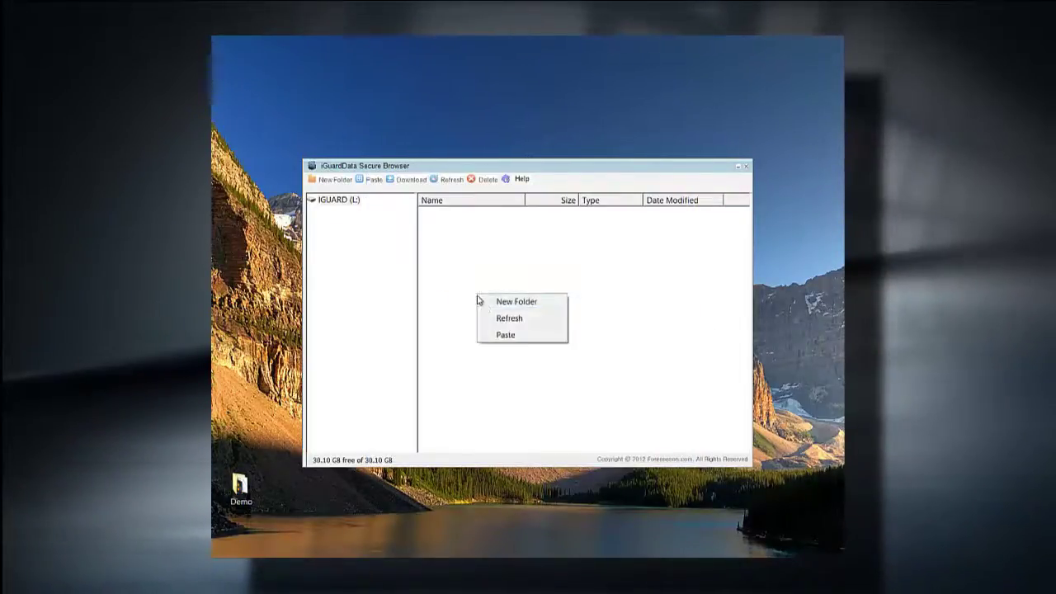
left_click(500, 336)
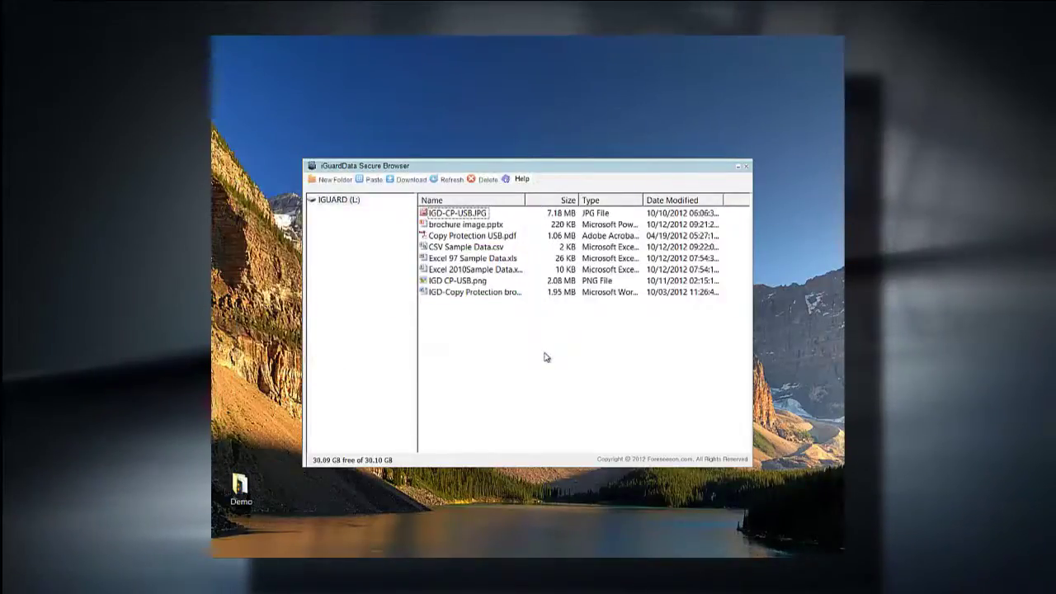
double_click(445, 247)
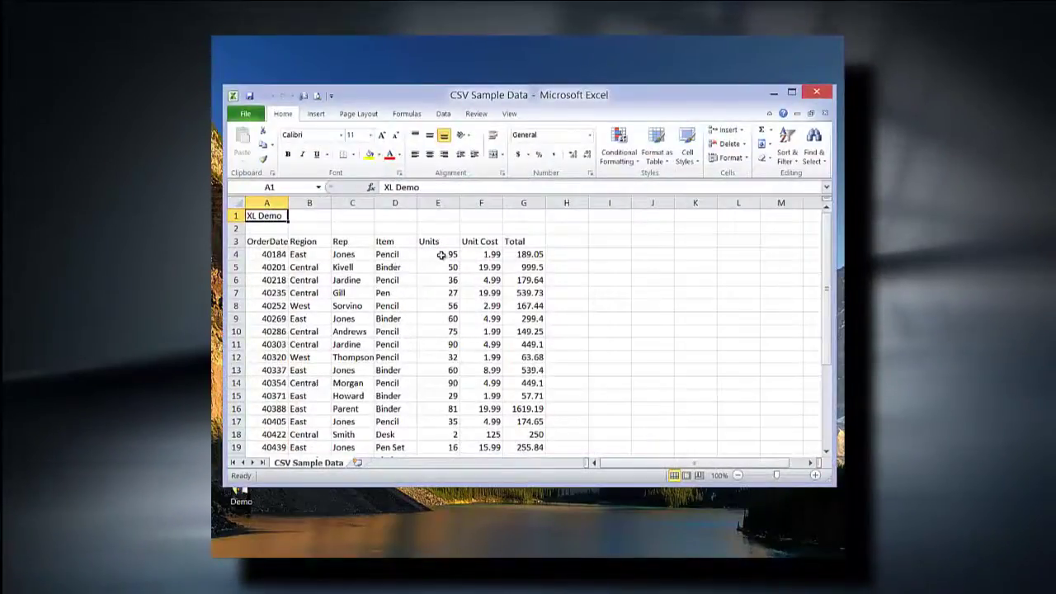
Change the Units value in cell E4 from 95 to 55
left_click(441, 255)
type("55")
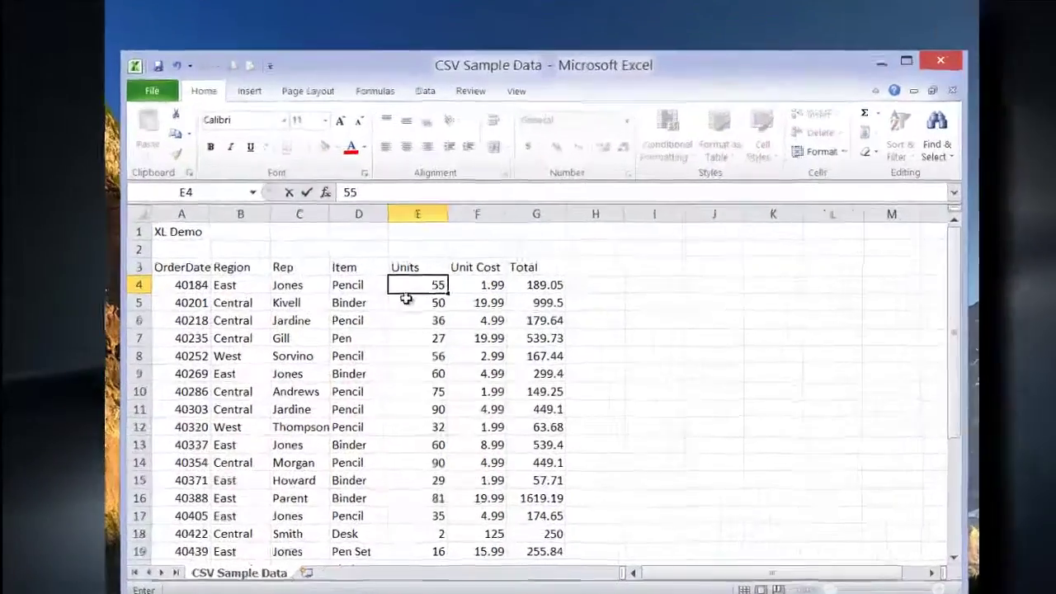
left_click(426, 280)
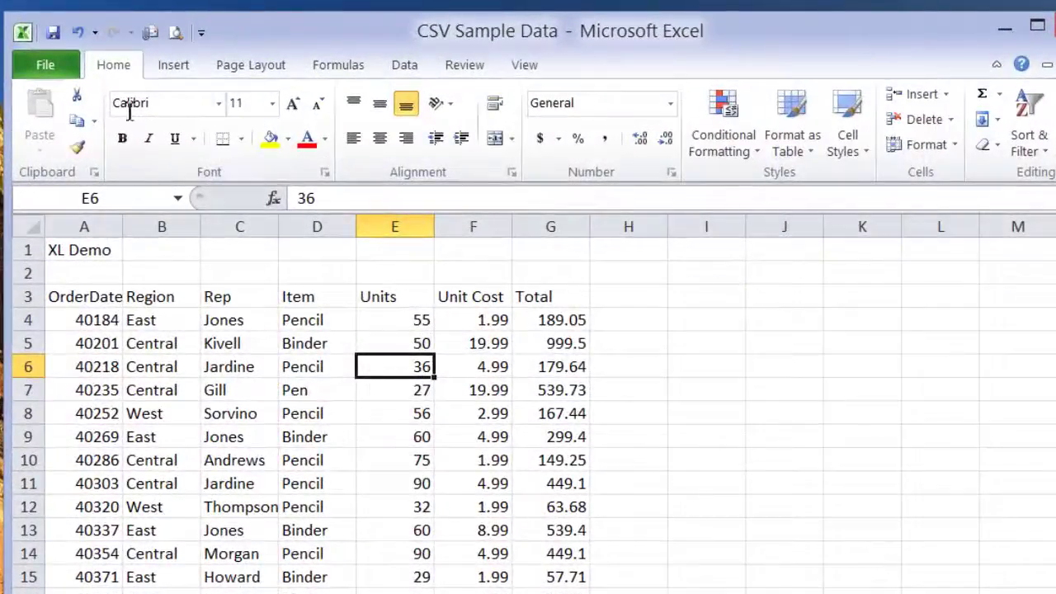
Save the workbook, getting past the access errors, and keep it in CSV format
left_click(152, 33)
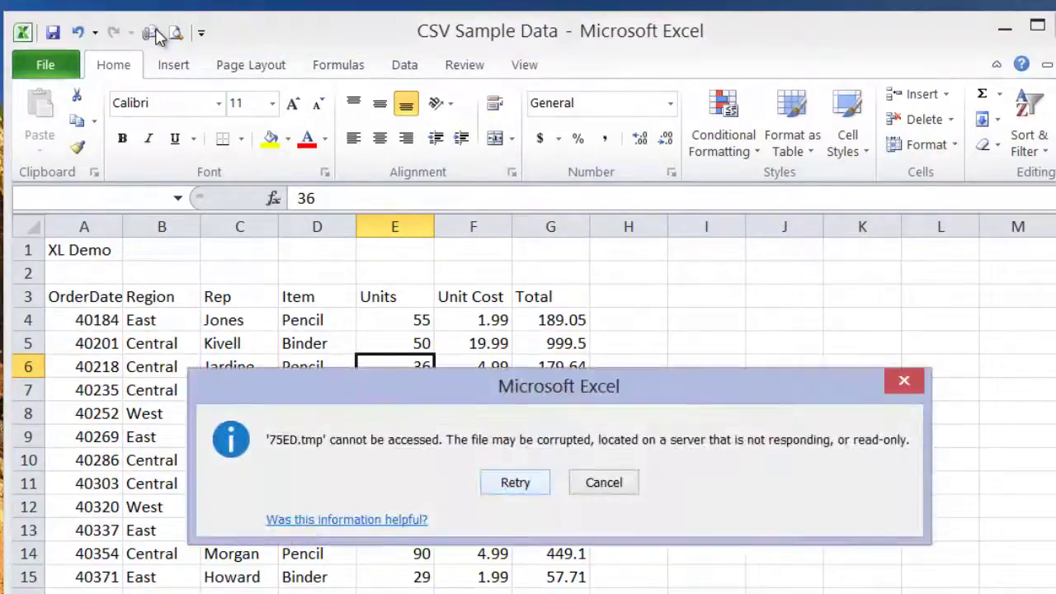
left_click(603, 483)
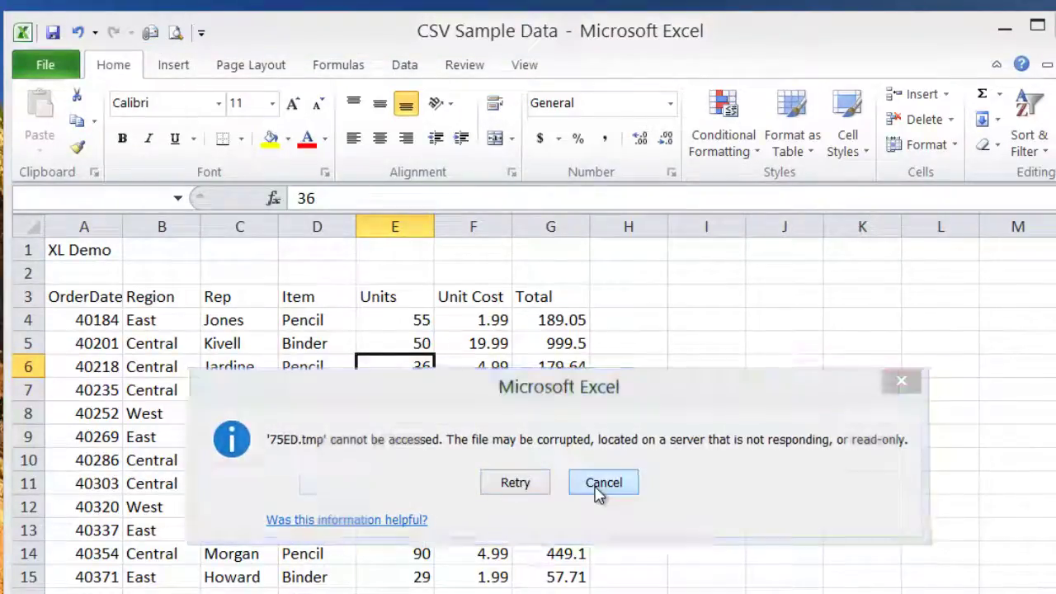
left_click(569, 482)
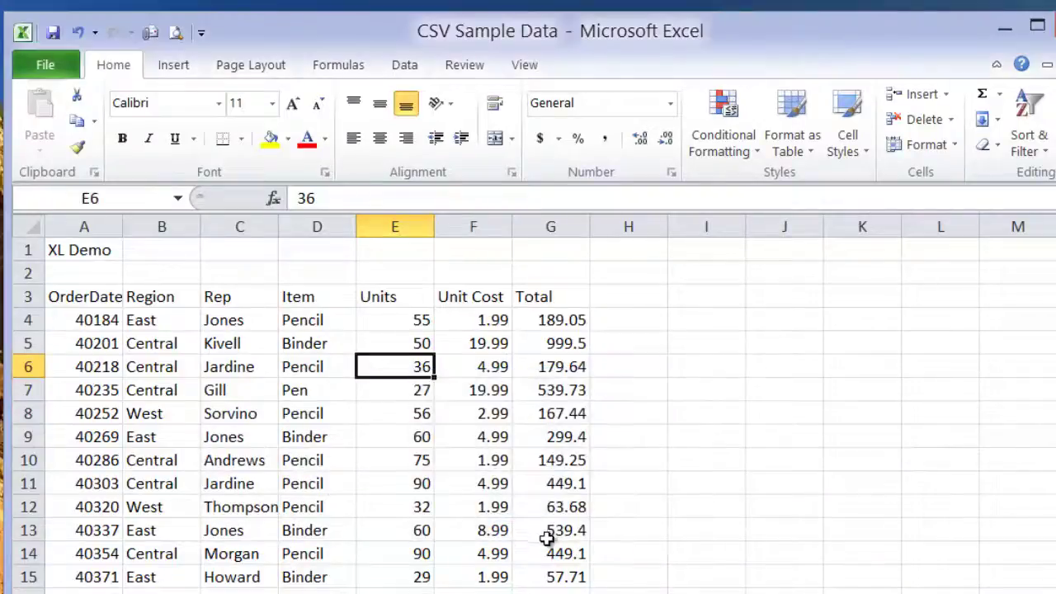
left_click(47, 39)
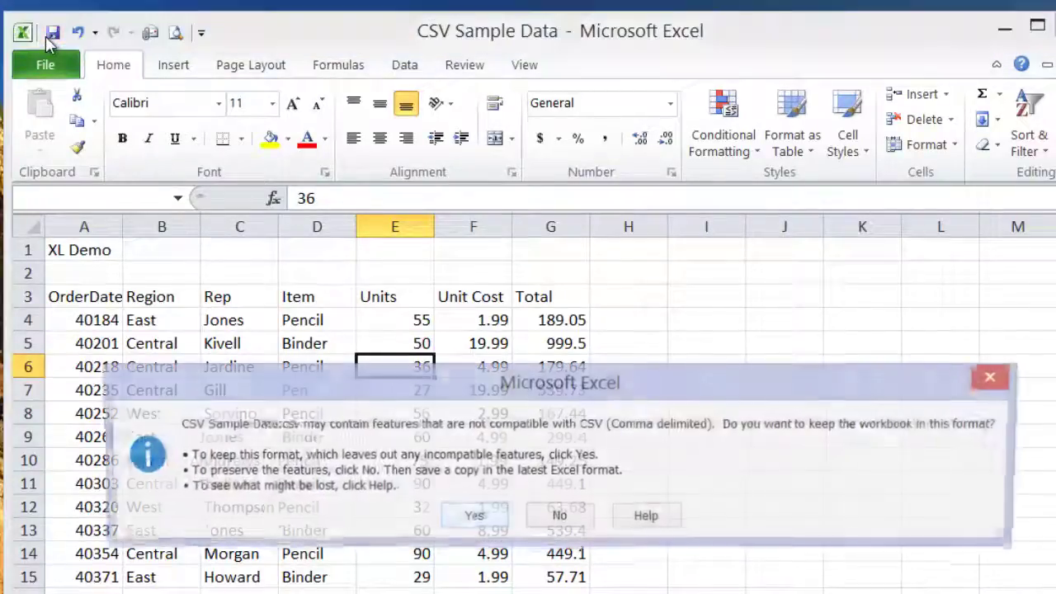
left_click(472, 518)
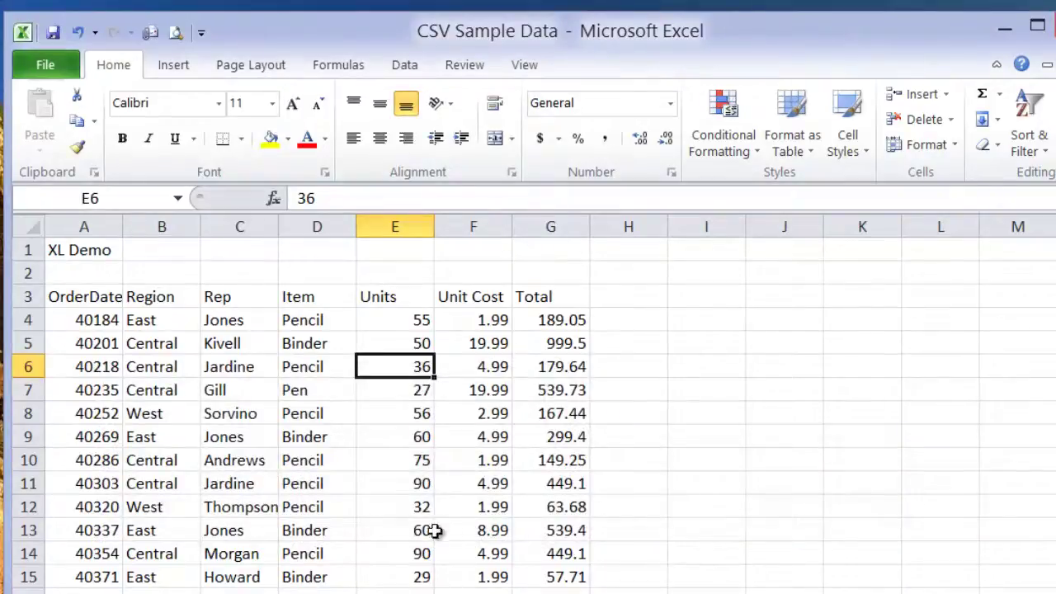
Preview the sheet for printing, then close Excel without saving further changes
left_click(176, 32)
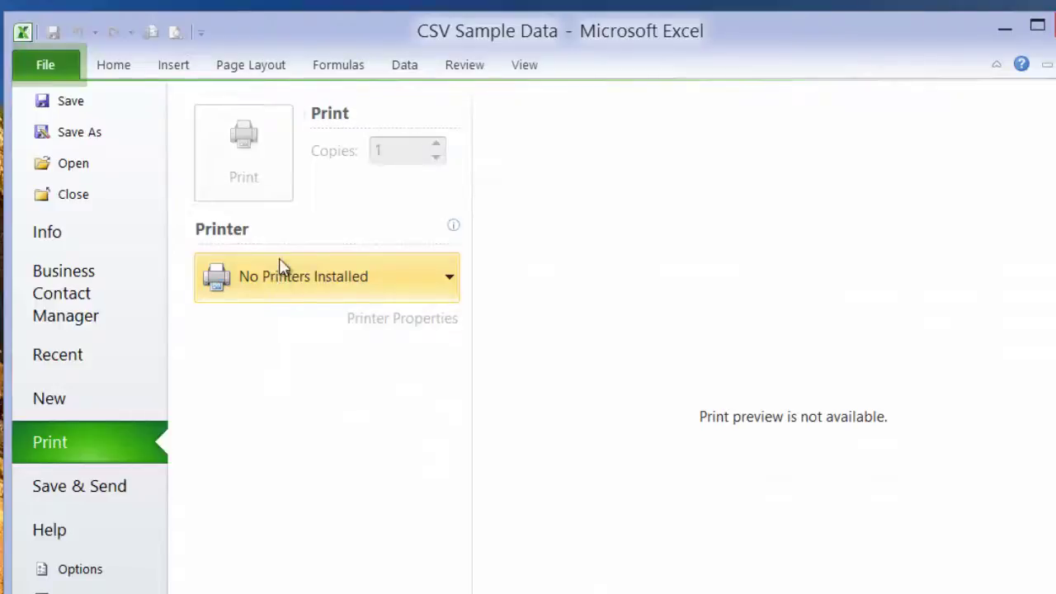
left_click(1052, 24)
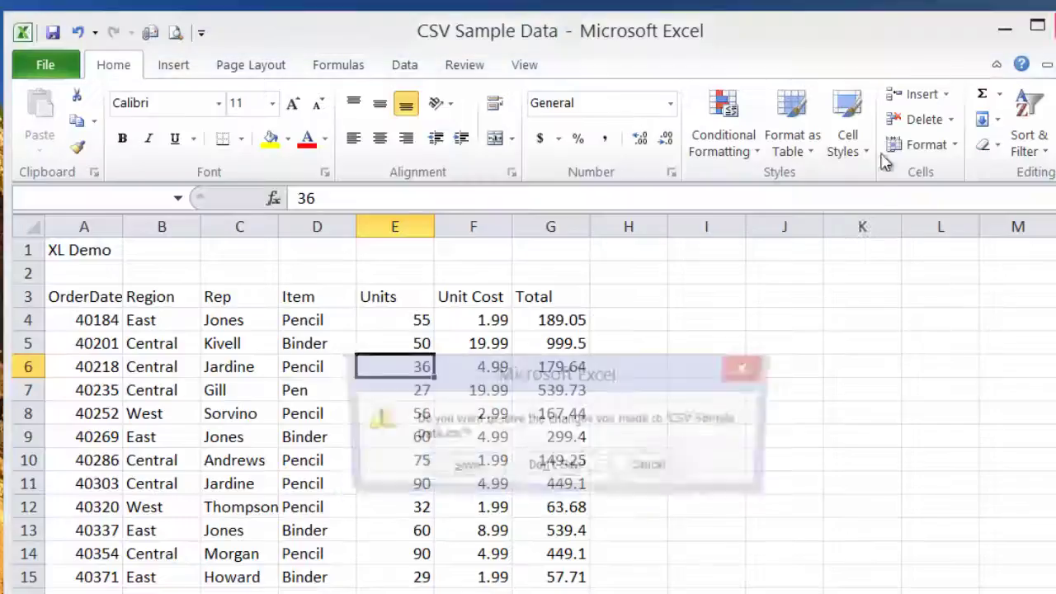
left_click(556, 468)
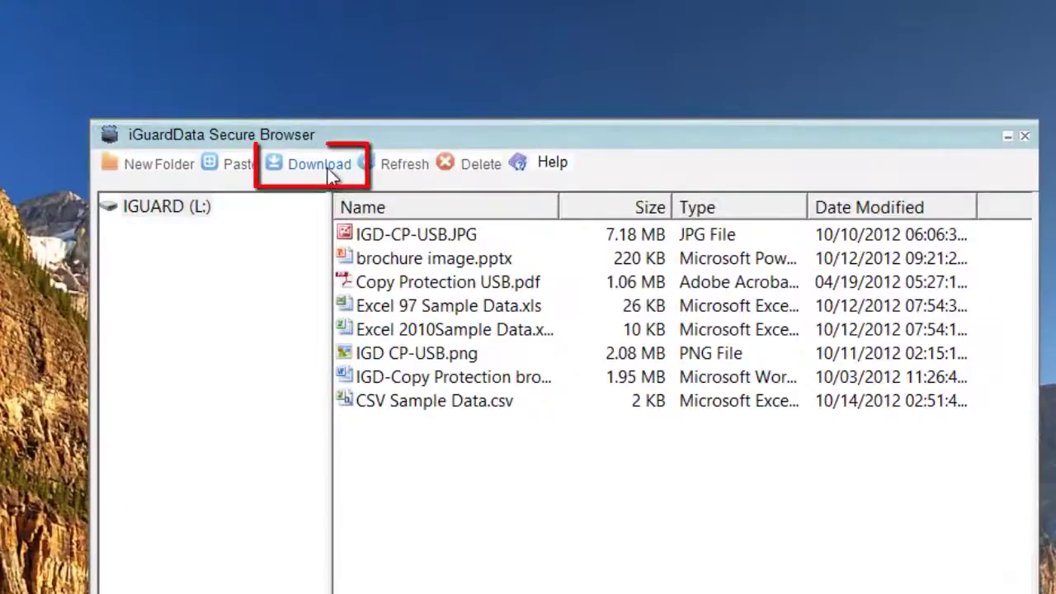
Open the User Registration form, enter the full name and paste the e-mail address
left_click(330, 175)
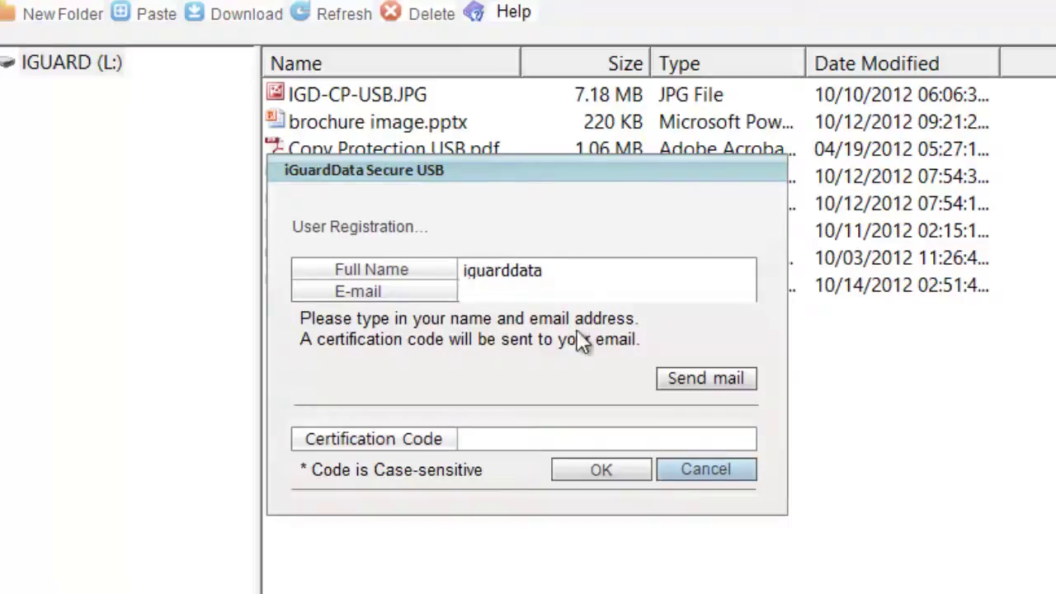
right_click(489, 300)
left_click(546, 422)
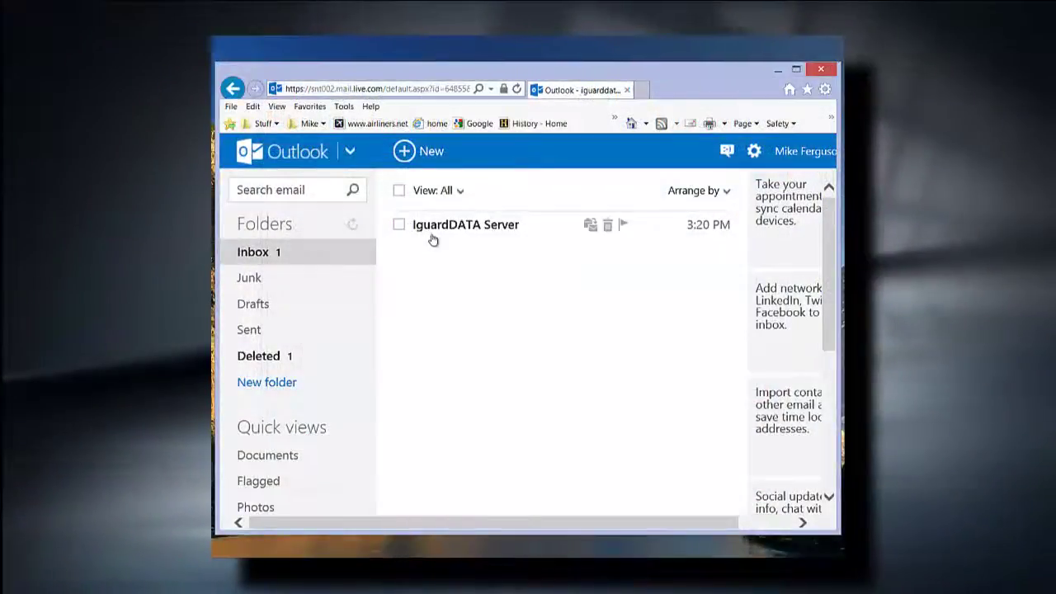
Copy the certification code from the IguardDATA Server email and return to the registration form
left_click(432, 228)
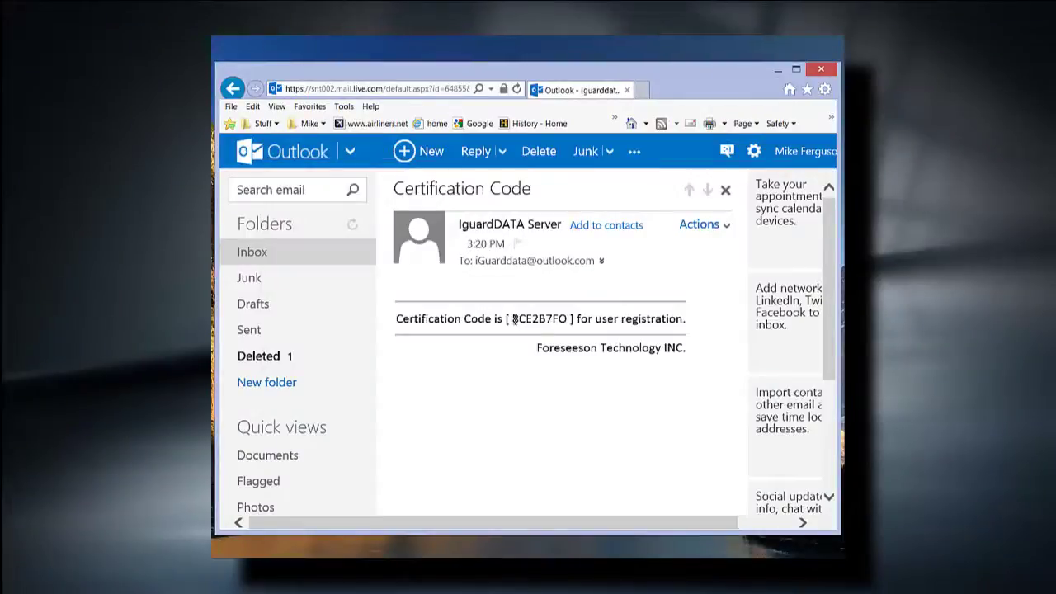
left_click_drag(512, 320, 598, 343)
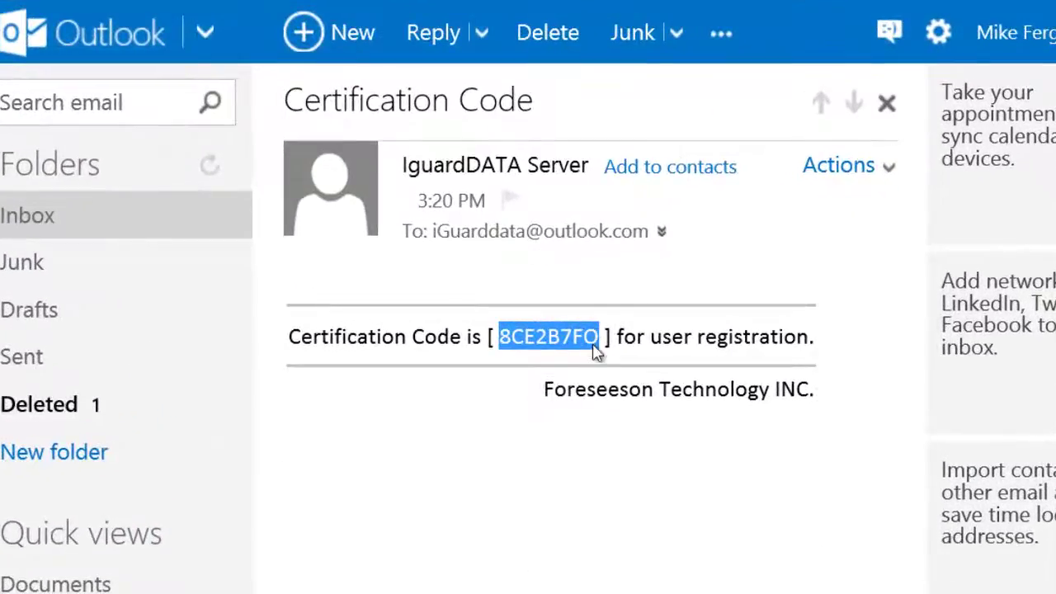
right_click(576, 345)
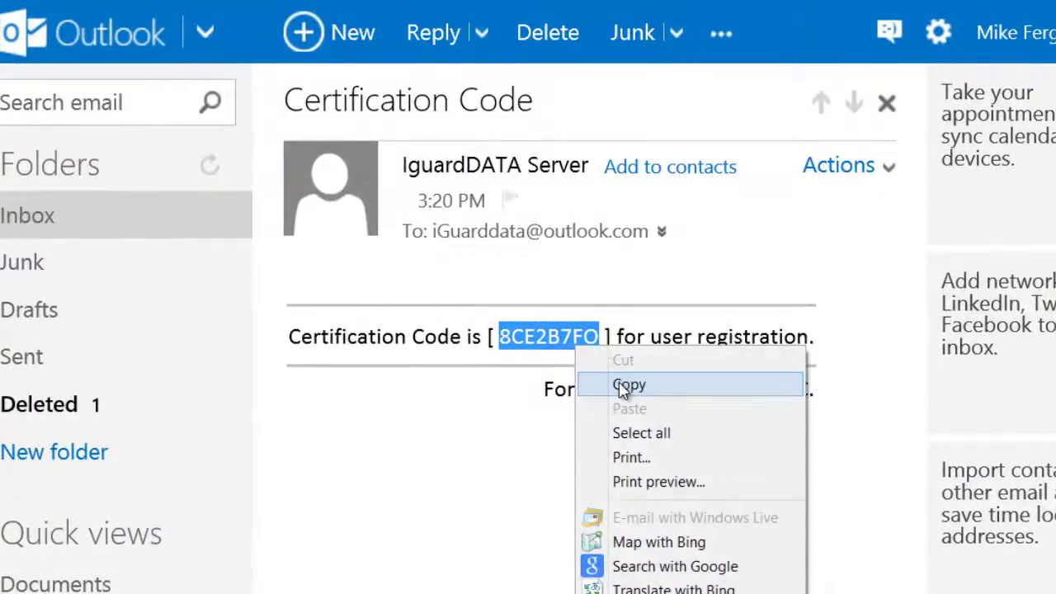
left_click(627, 386)
key("alt+Tab")
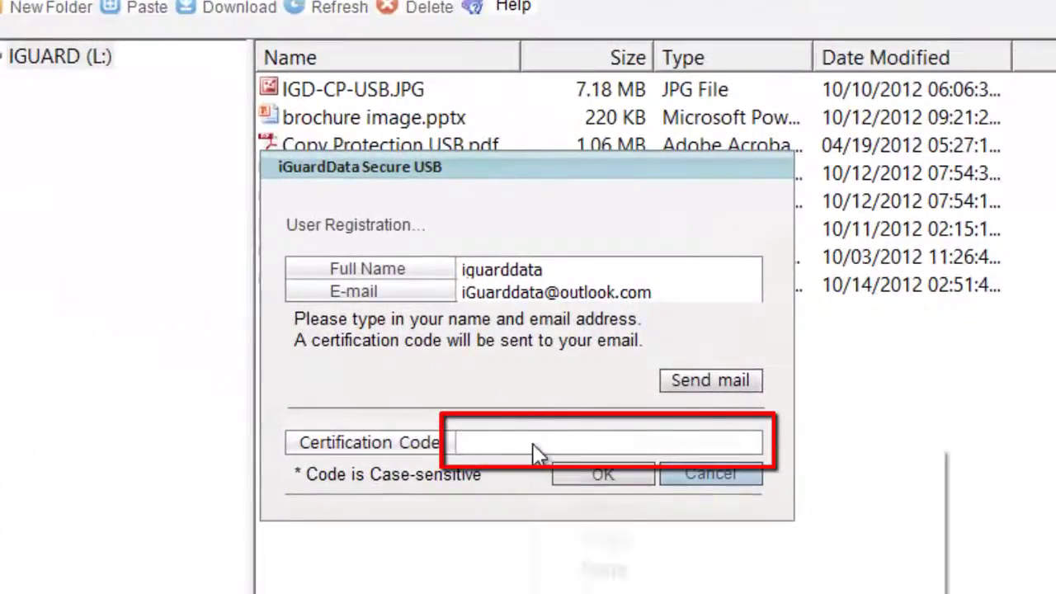
Paste the certification code into its field, submit it, and dismiss the success message
right_click(537, 453)
left_click(577, 570)
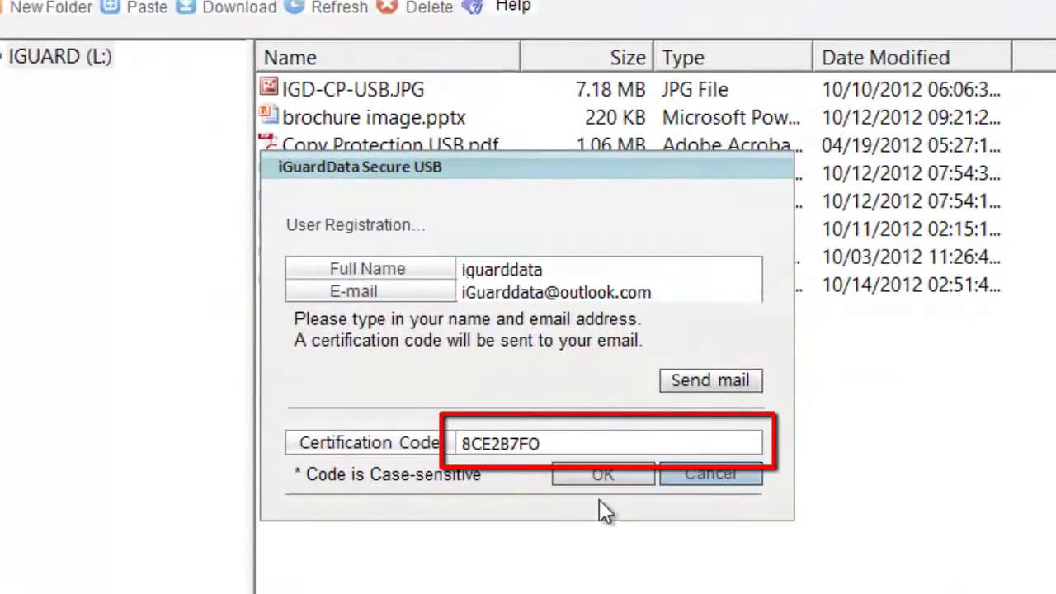
left_click(594, 476)
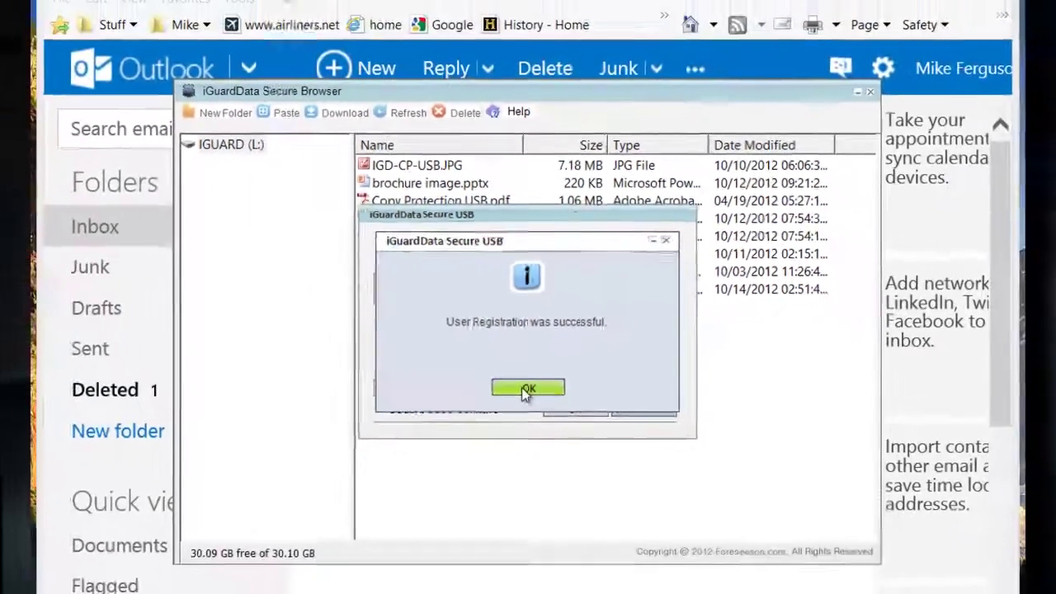
left_click(521, 415)
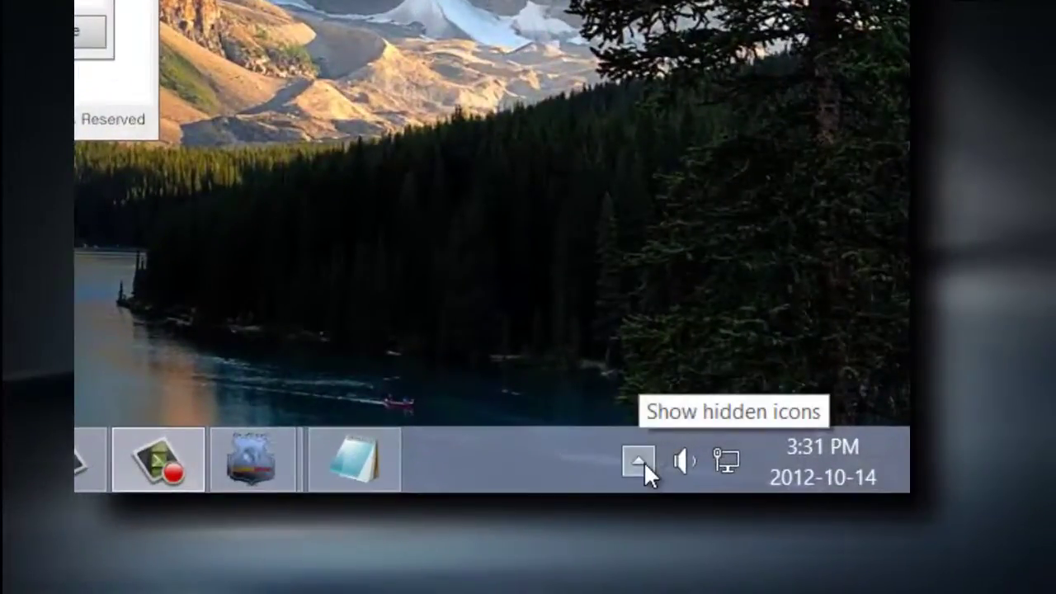
Open the iGuardData tray menu from the hidden icons and browse its USB Manager and Help options
left_click(640, 462)
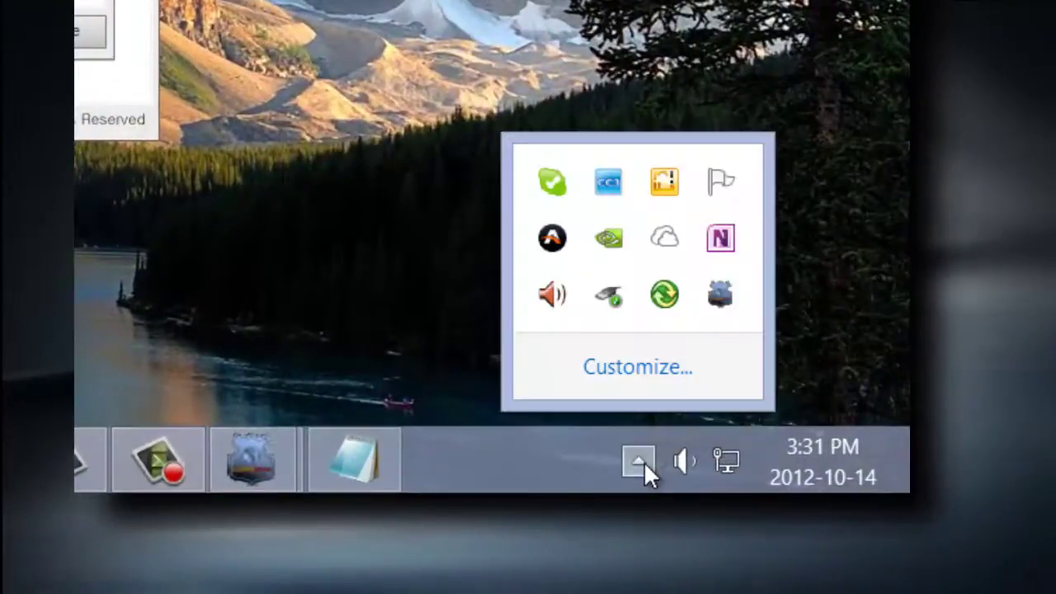
right_click(732, 300)
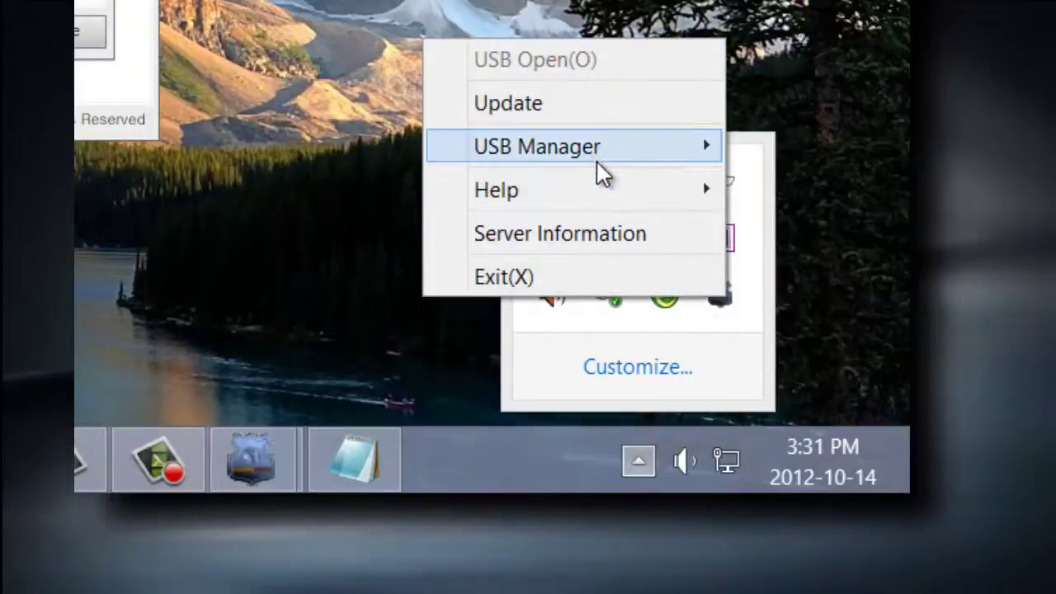
mouse_move(600, 164)
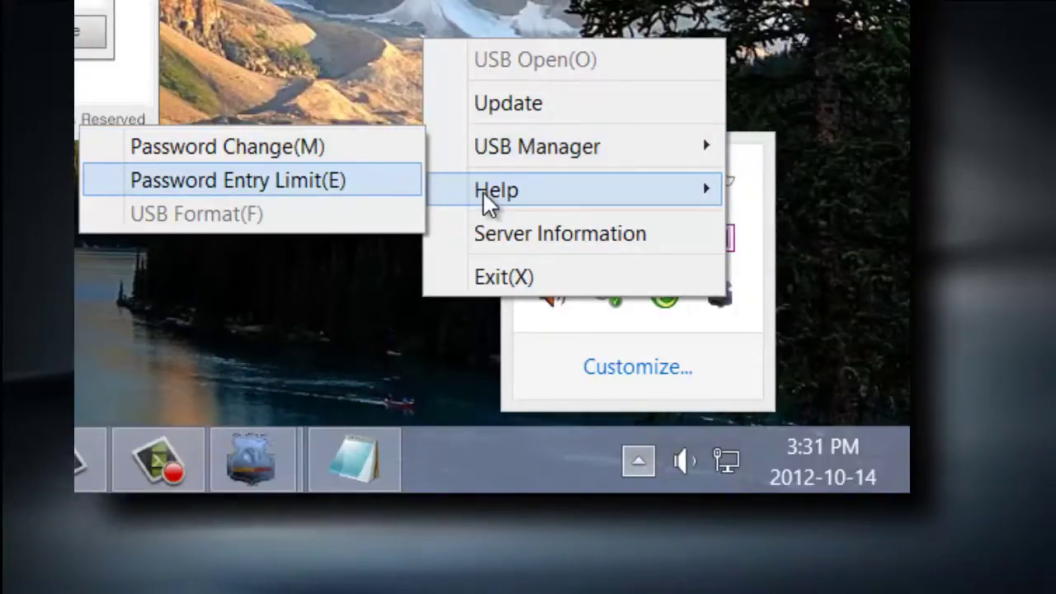
mouse_move(489, 203)
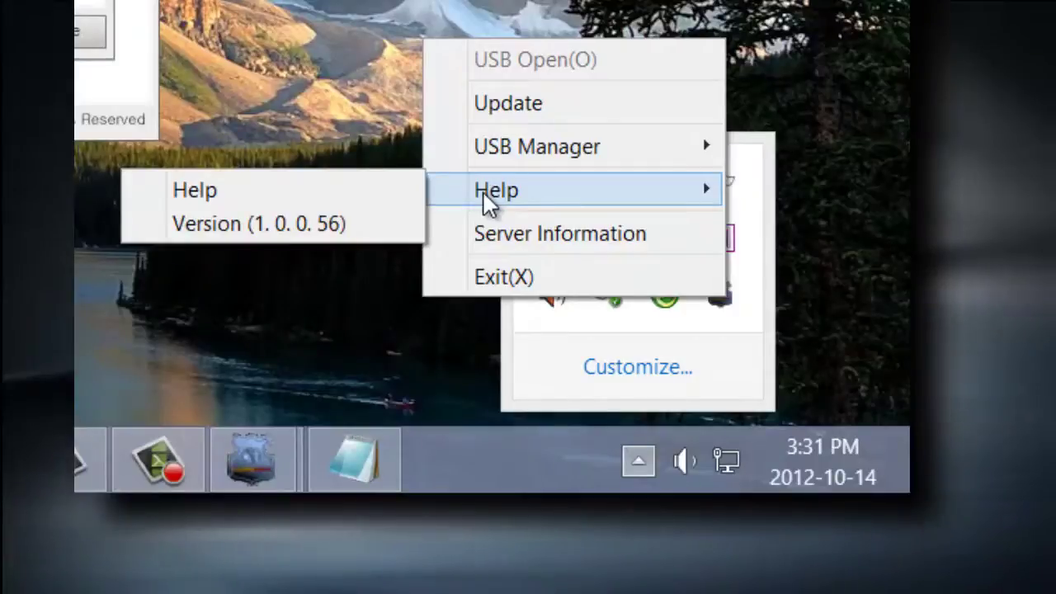